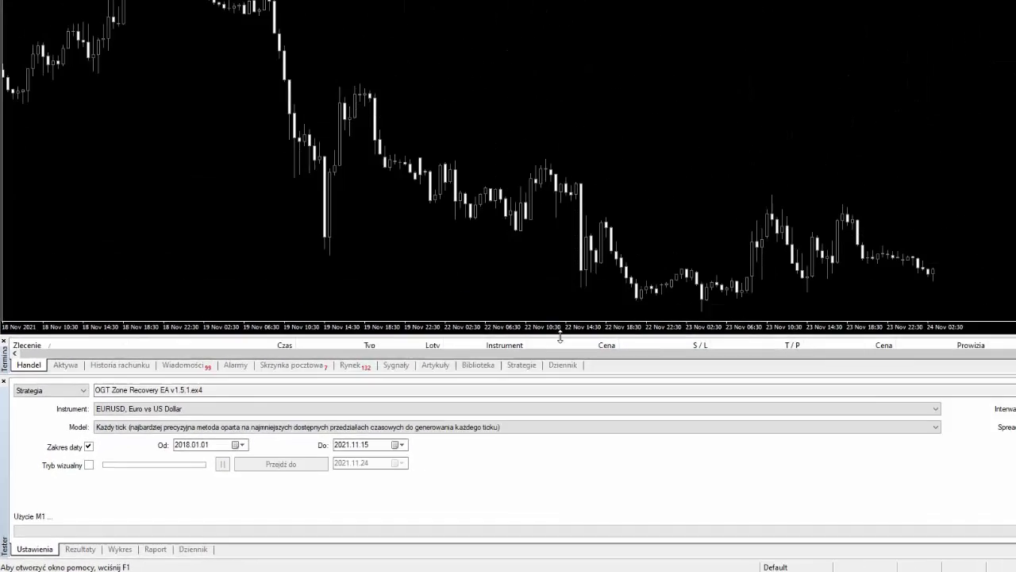
# - Enlarge the tester pane and start the OGT Zone Recovery EA v1.5.1 backtest on EURUSD M15 from 2018.01.01 to 2021.11.15
pyautogui.moveTo(469, 373); pyautogui.dragTo(491, 237)
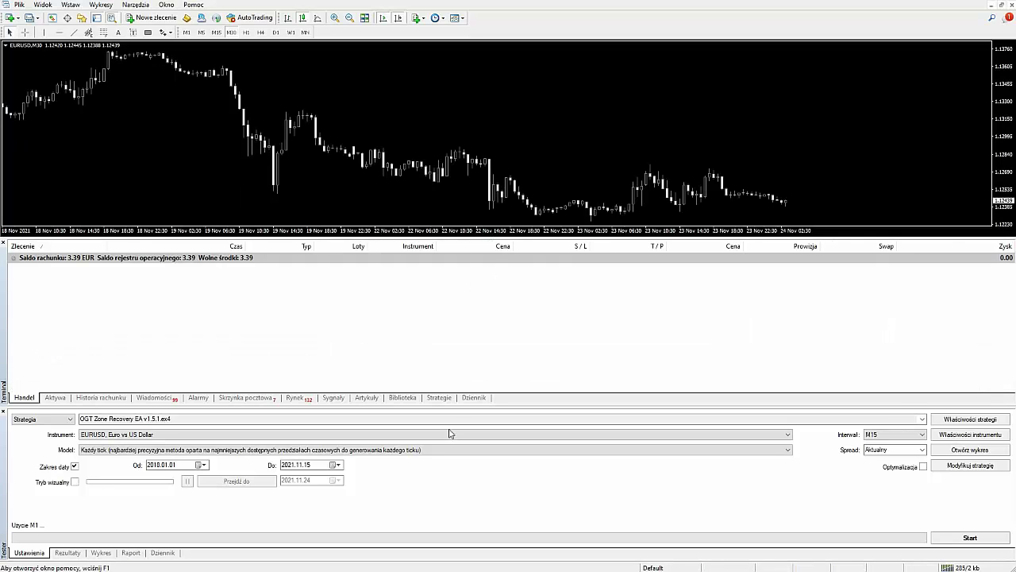
pyautogui.moveTo(458, 407); pyautogui.dragTo(469, 288)
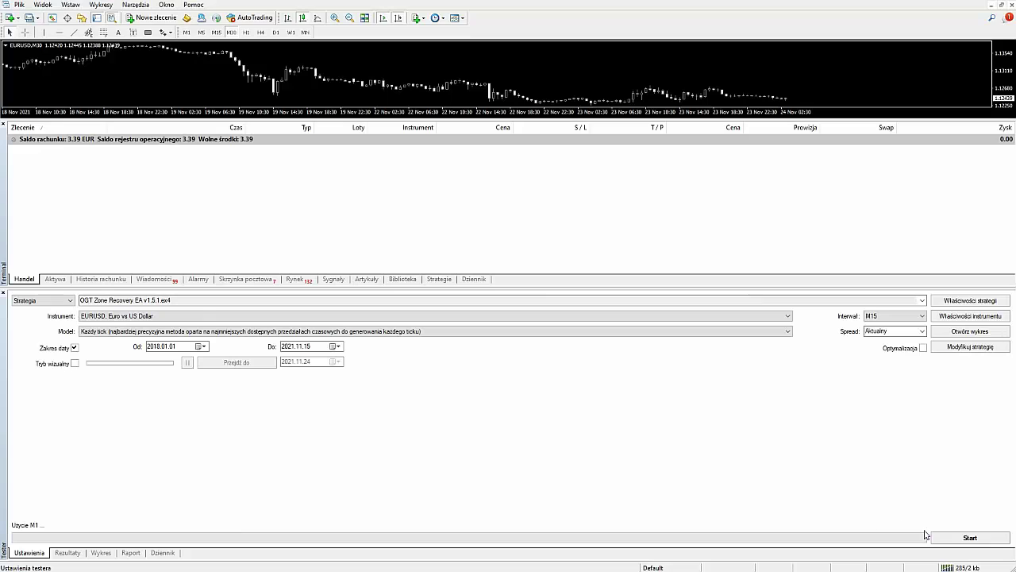
pyautogui.click(970, 538)
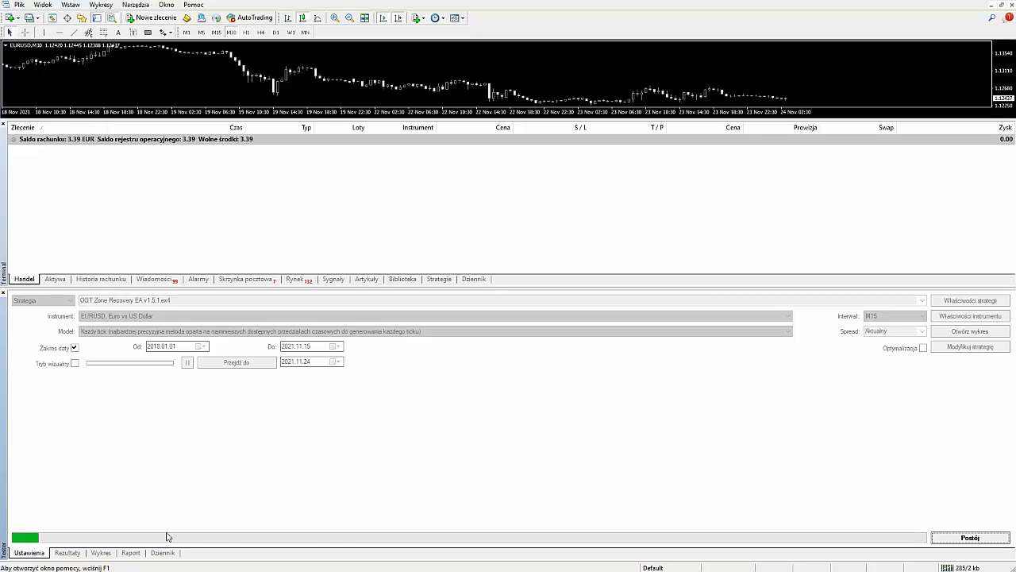
# - Examine the running test's balance graph and its list of trades, checking order types, lot sizes and prices
pyautogui.click(101, 552)
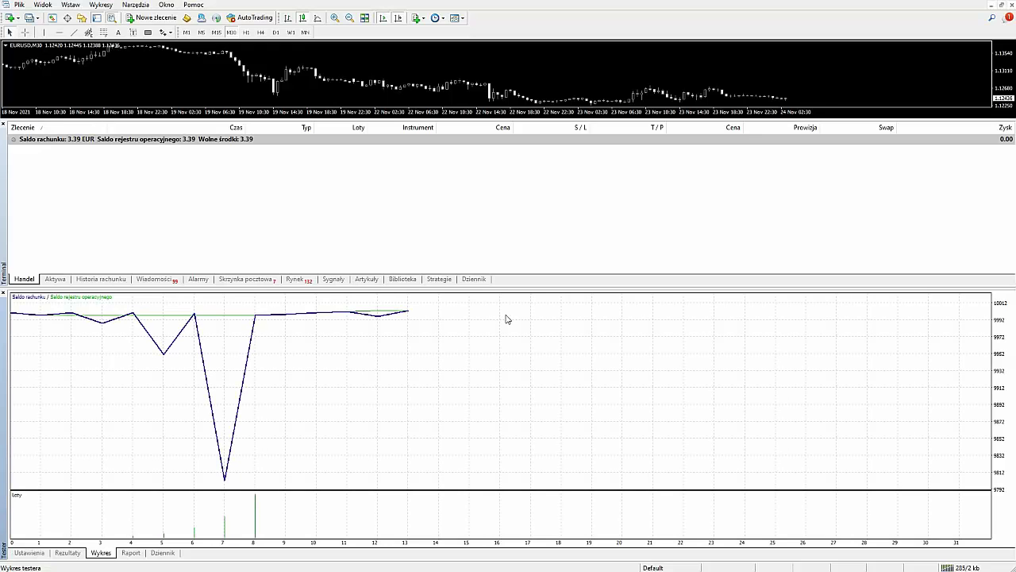
pyautogui.click(67, 552)
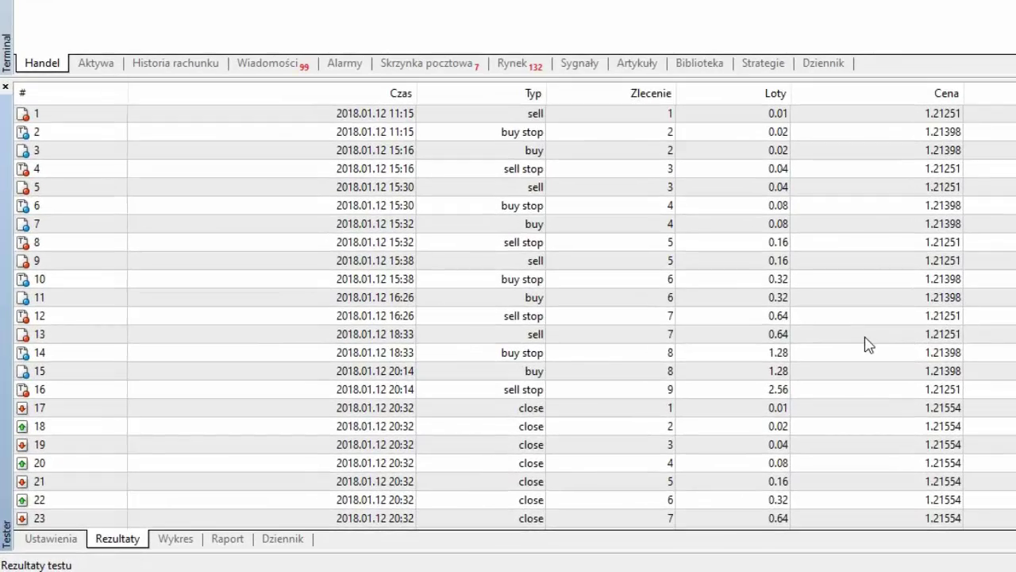
pyautogui.scroll(-4, 495, 437)
pyautogui.scroll(-10, 866, 341)
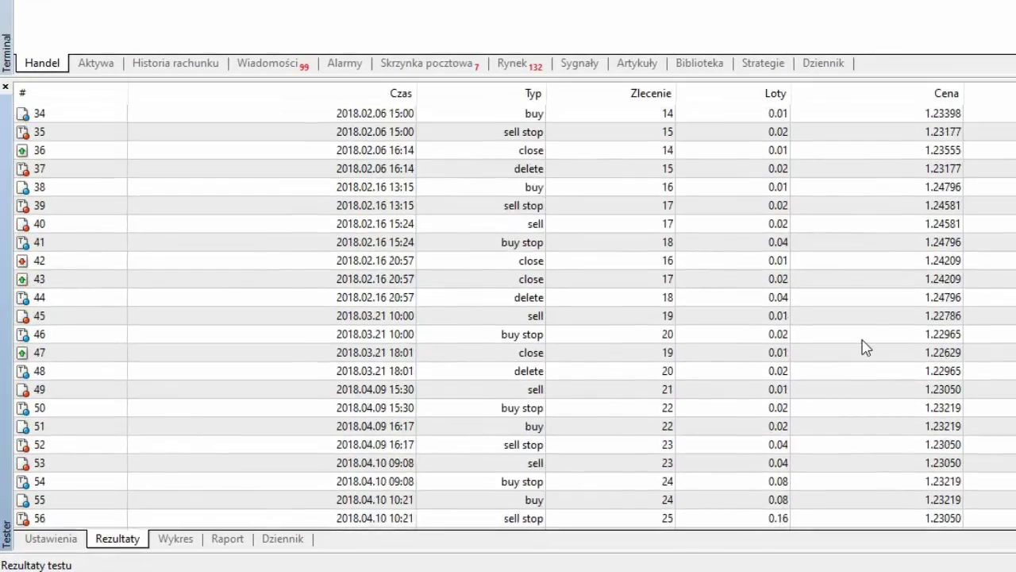
pyautogui.scroll(-6, 866, 347)
pyautogui.scroll(-4, 866, 347)
pyautogui.scroll(18, 866, 347)
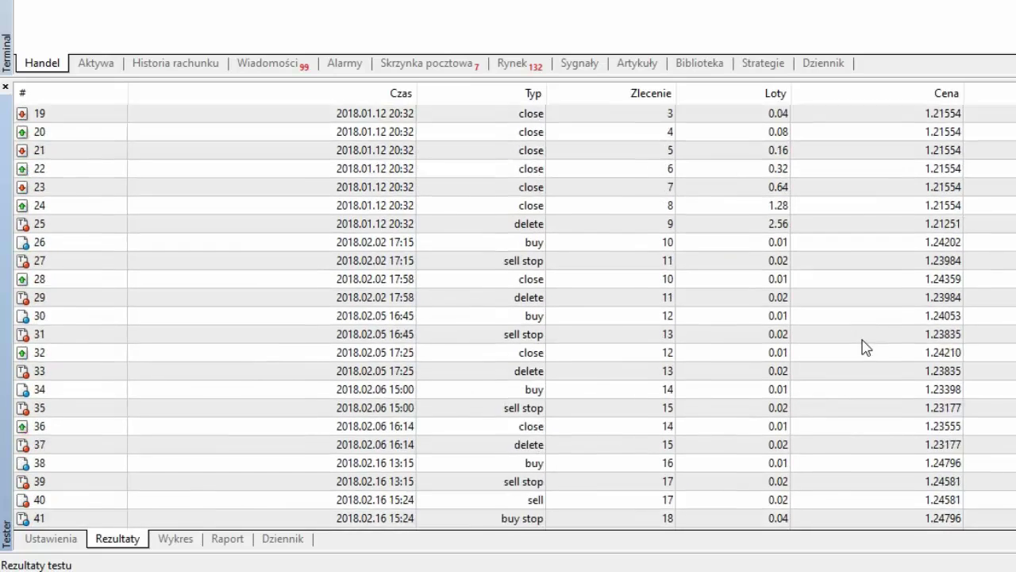
pyautogui.scroll(6, 866, 347)
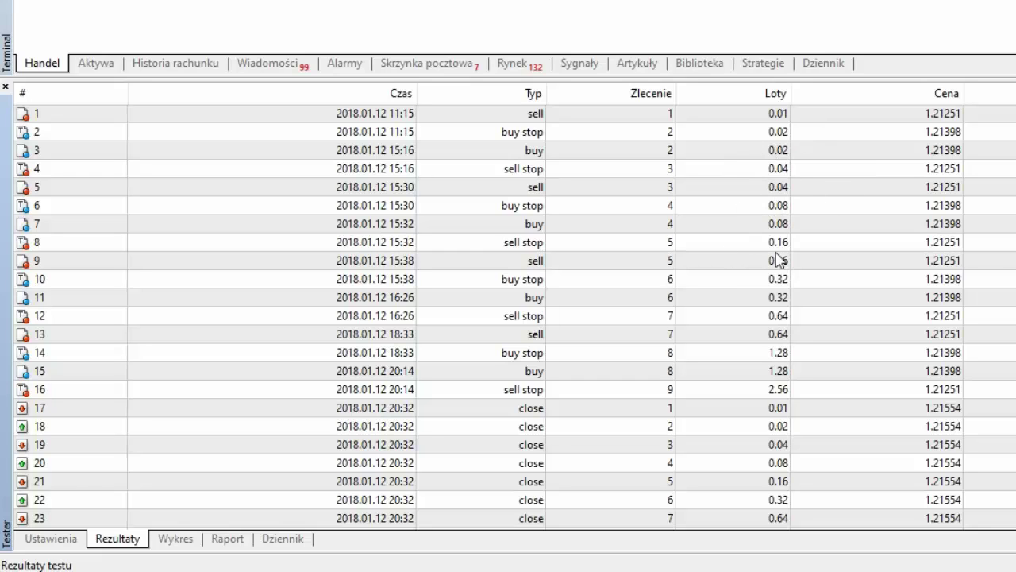
# - Follow the balance graph until the backtest finishes, and review the complete graph and the test report
pyautogui.click(176, 538)
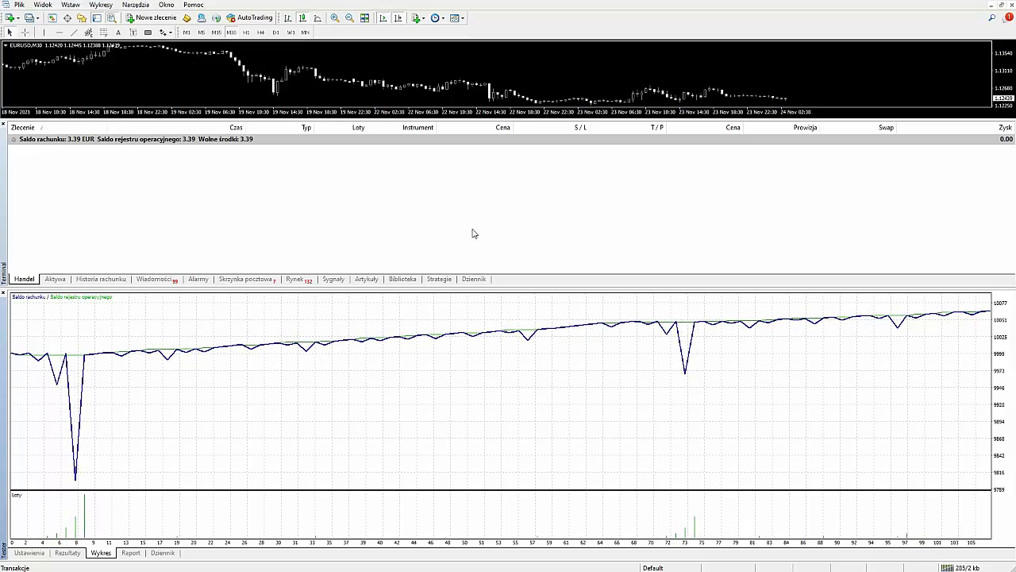
pyautogui.click(21, 554)
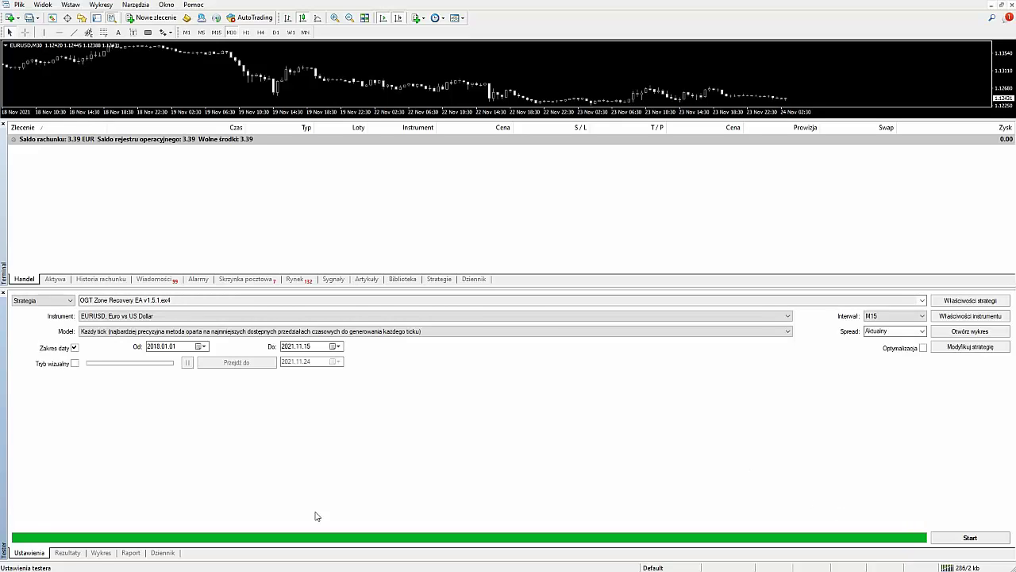
pyautogui.click(101, 553)
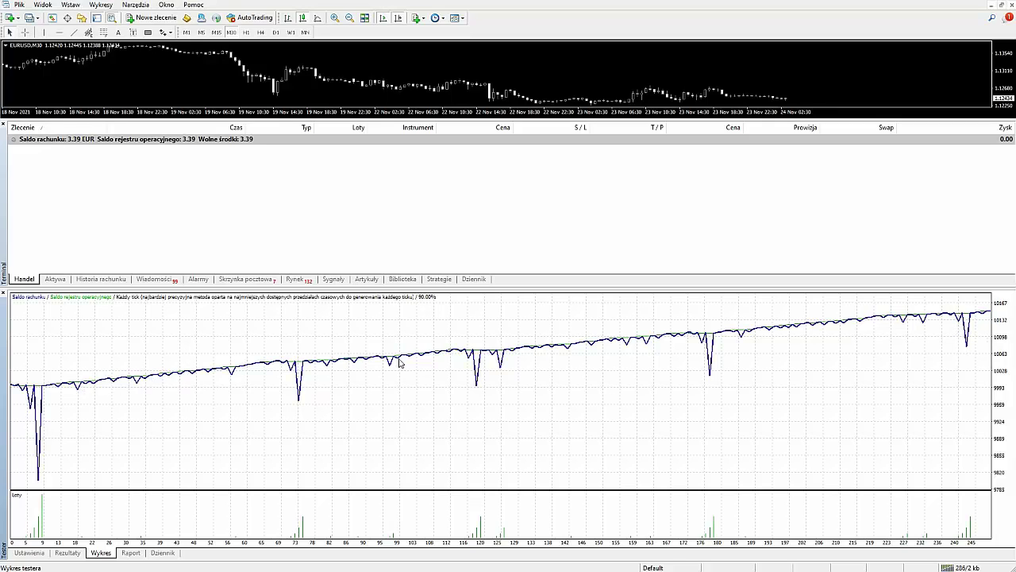
pyautogui.click(131, 554)
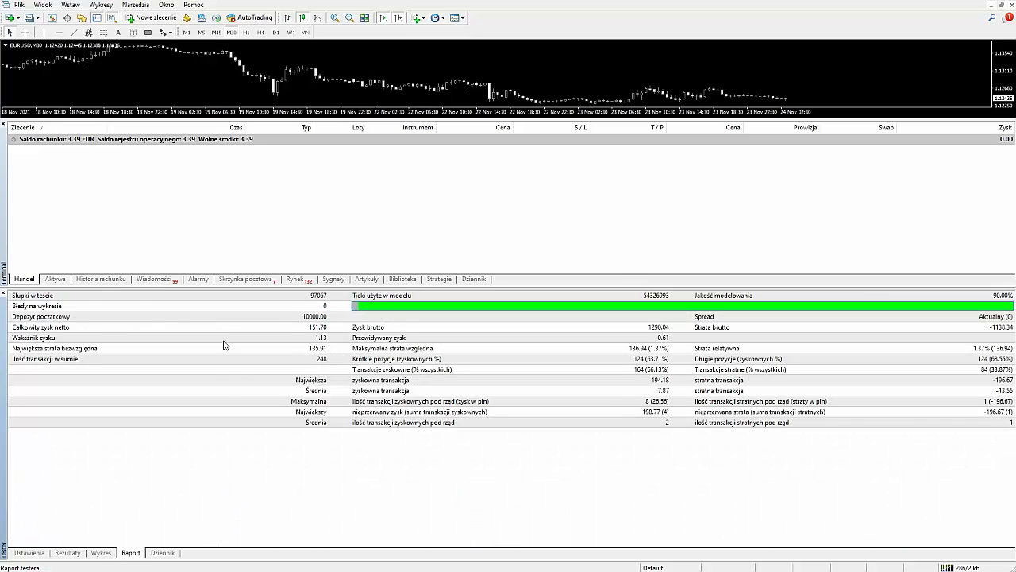
# - Review the initial deposit choices in the strategy properties, keeping the deposit at 10000 USD
pyautogui.click(29, 553)
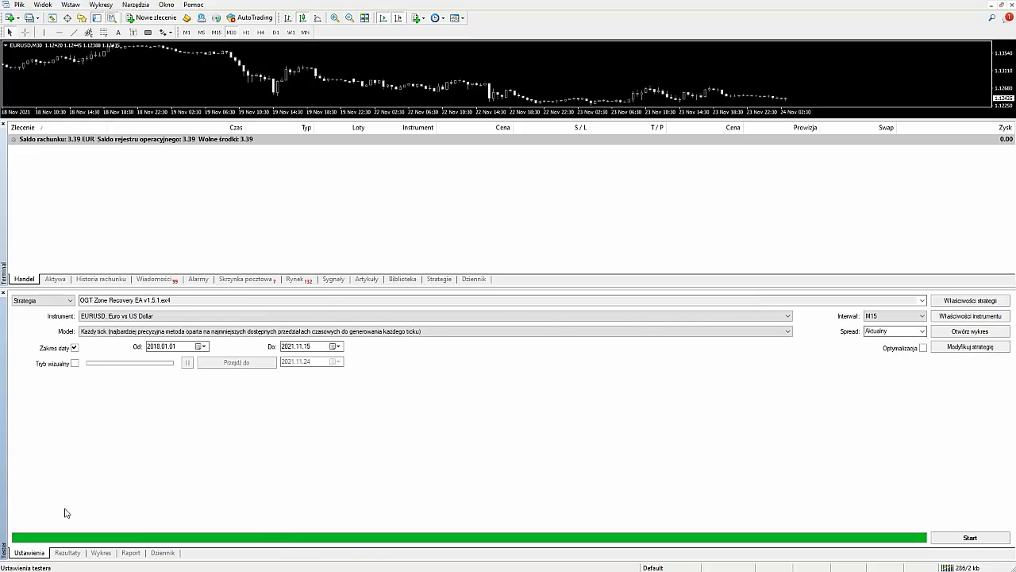
pyautogui.click(961, 301)
pyautogui.click(482, 77)
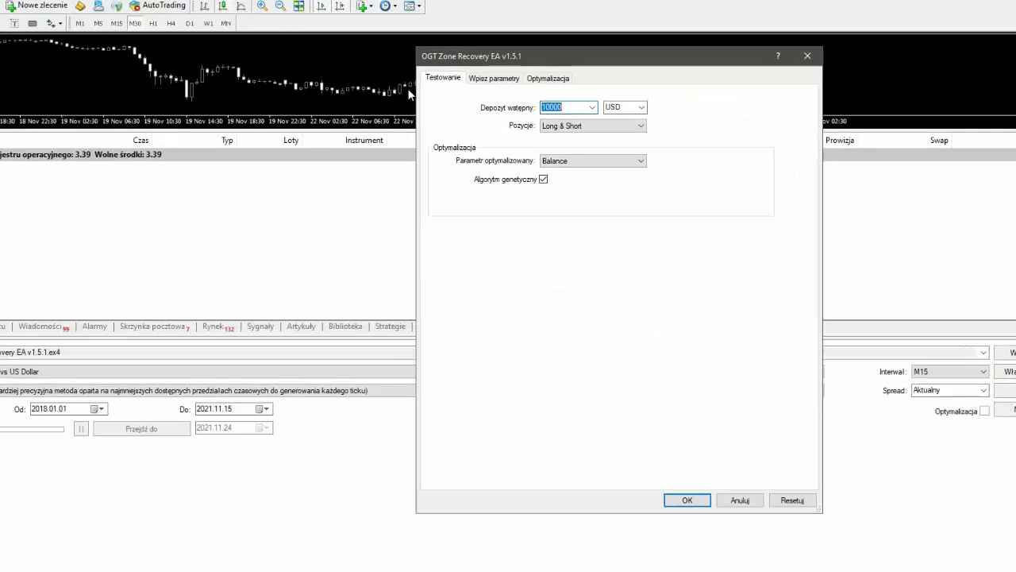
pyautogui.click(524, 147)
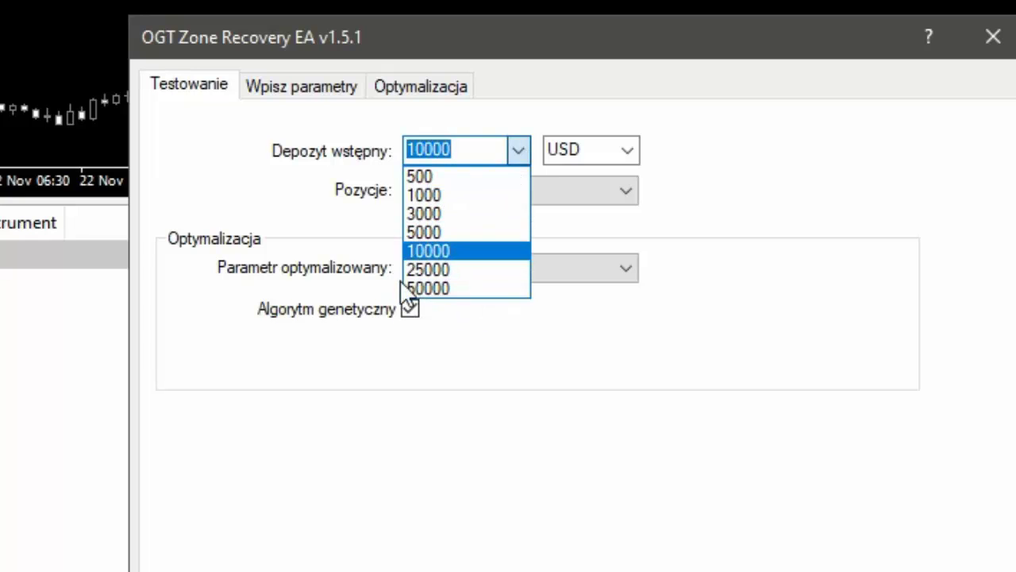
pyautogui.click(349, 191)
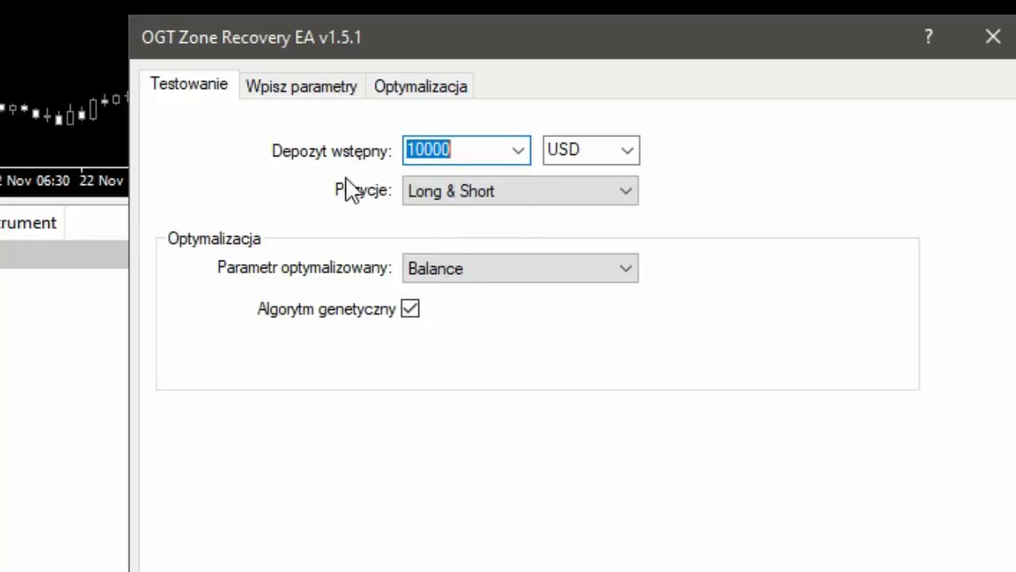
pyautogui.click(468, 152)
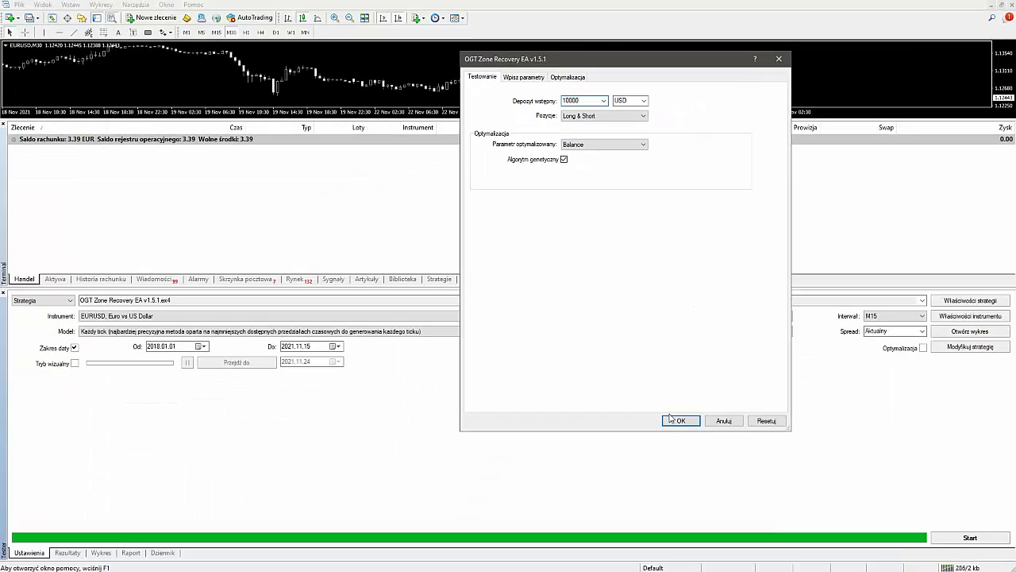
pyautogui.click(670, 419)
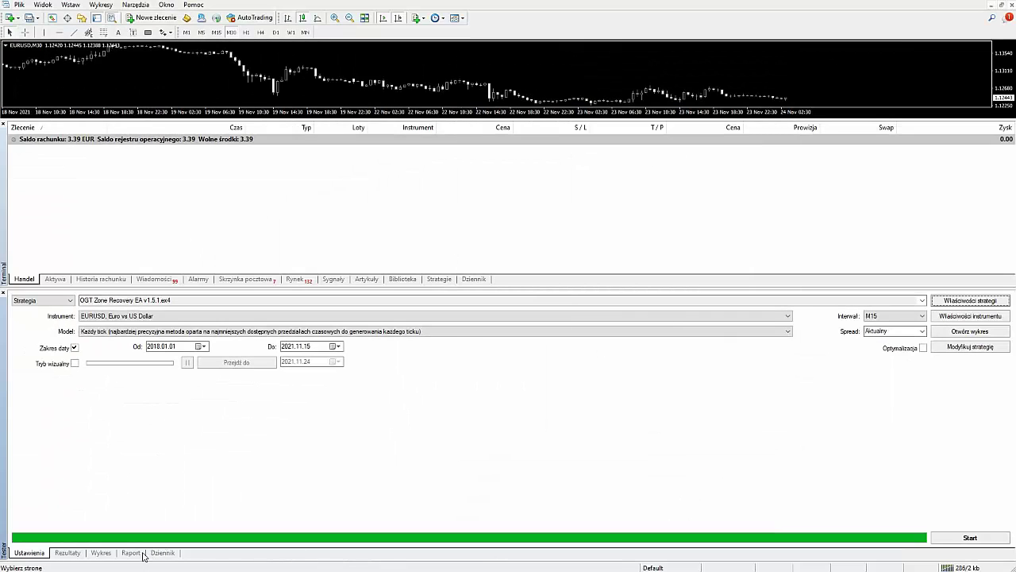
# - Examine the finished test's trade results, balance graph and report, focusing on the largest absolute loss
pyautogui.click(67, 552)
pyautogui.click(104, 552)
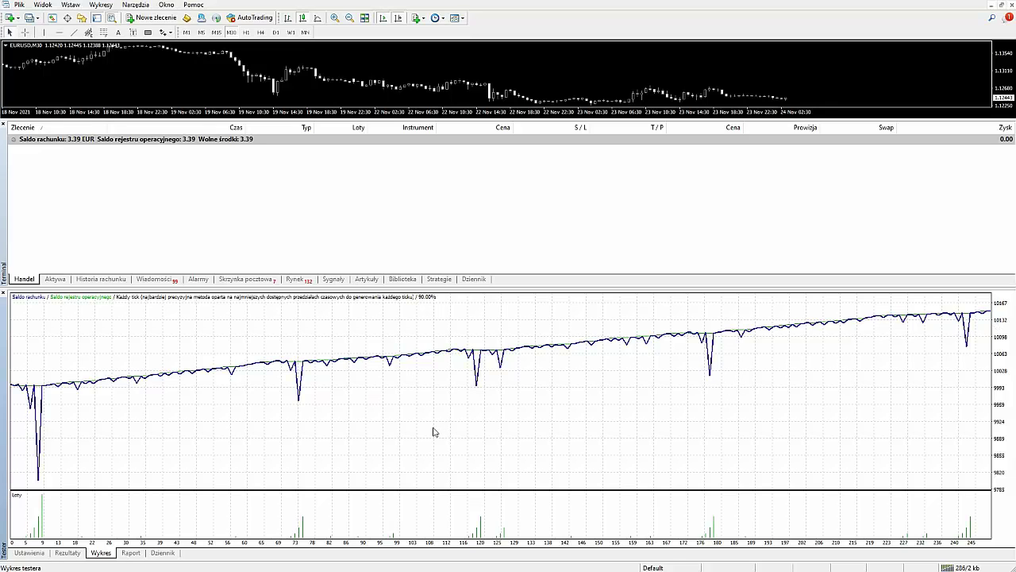
pyautogui.click(131, 553)
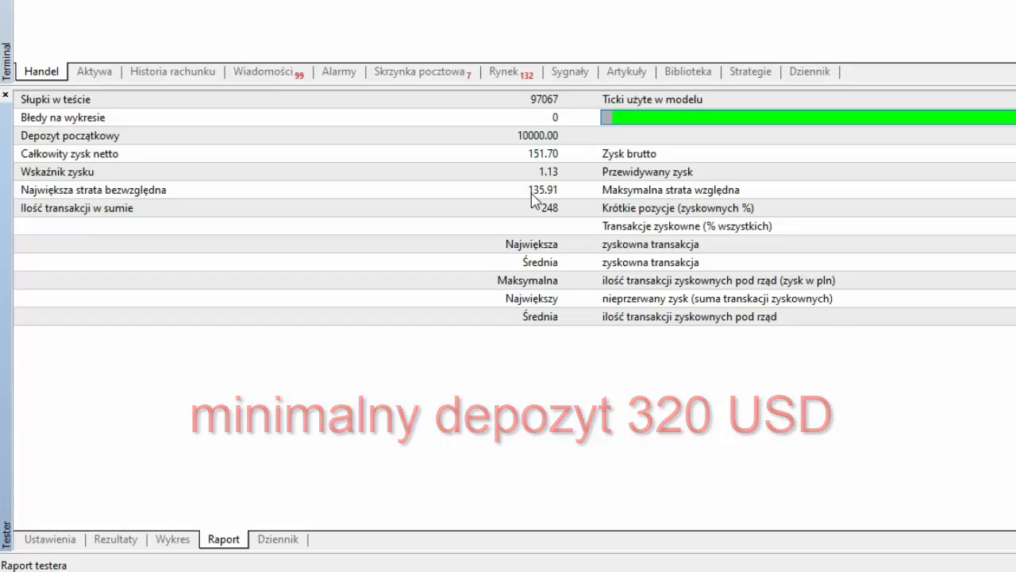
# - Set the strategy's initial deposit to 350 USD and run the backtest again
pyautogui.click(50, 539)
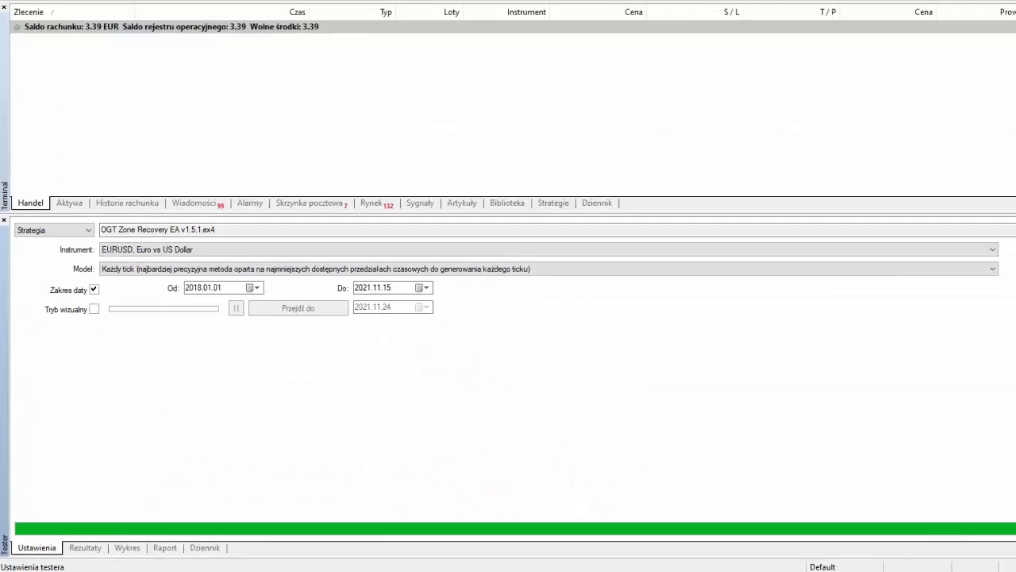
pyautogui.click(970, 300)
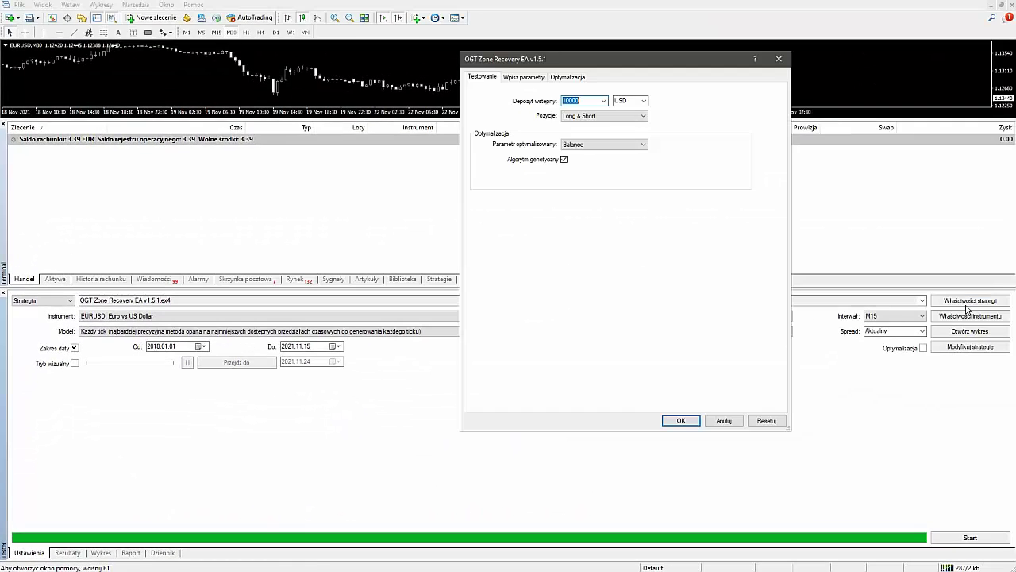
pyautogui.click(604, 100)
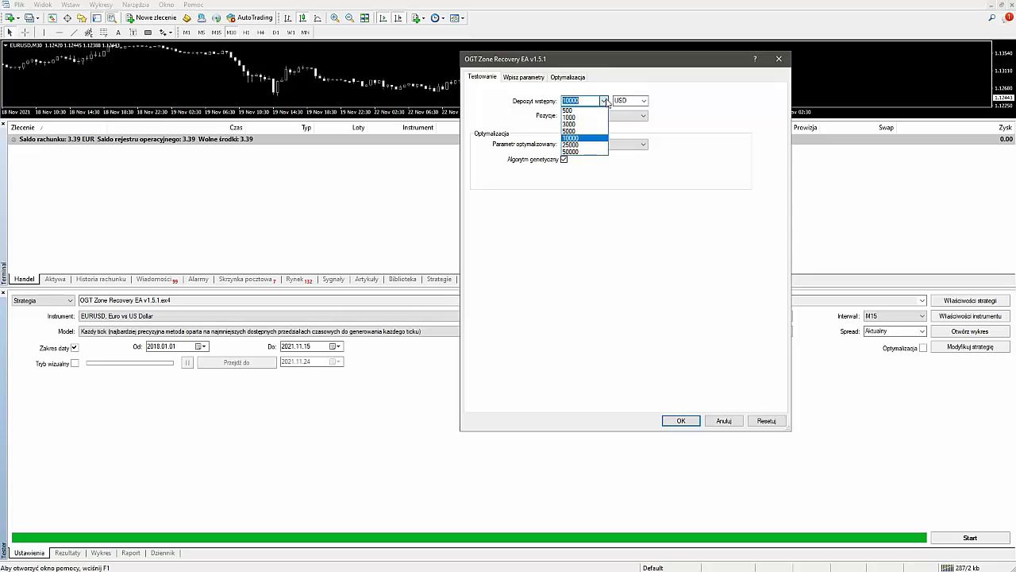
pyautogui.click(605, 100)
pyautogui.click(604, 100)
pyautogui.click(584, 101)
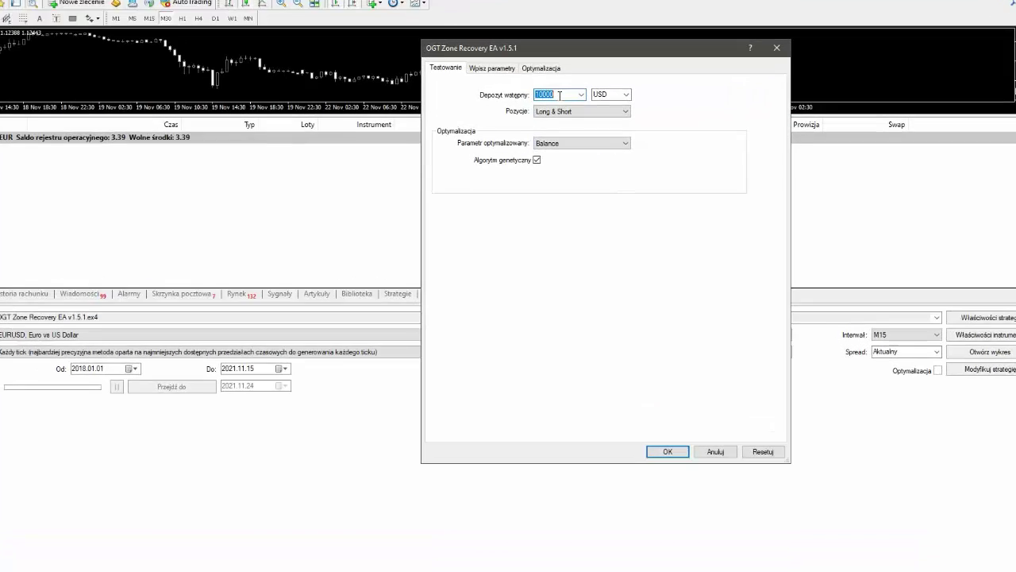
pyautogui.click(560, 96)
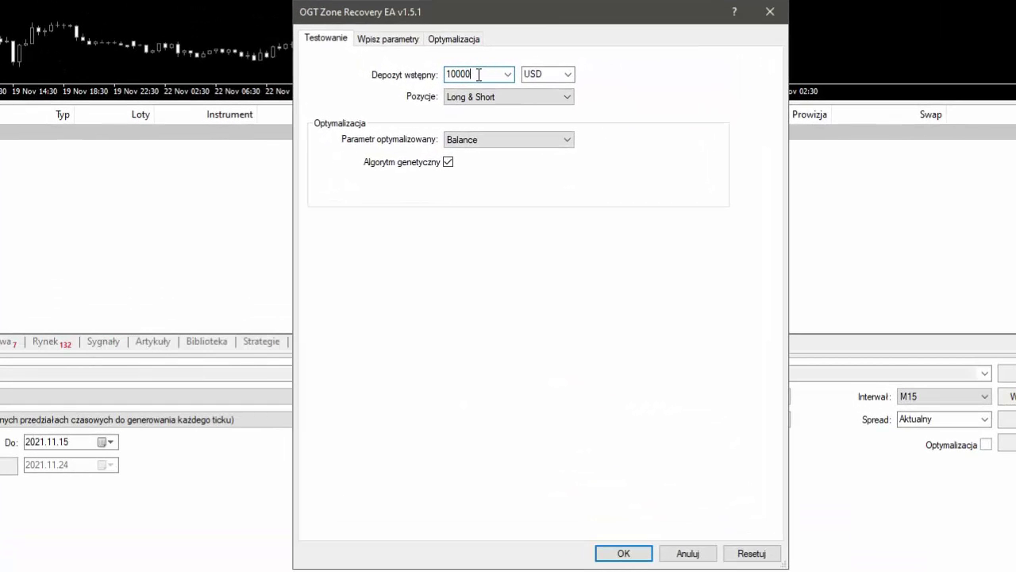
pyautogui.press('BackSpace')
pyautogui.click(623, 553)
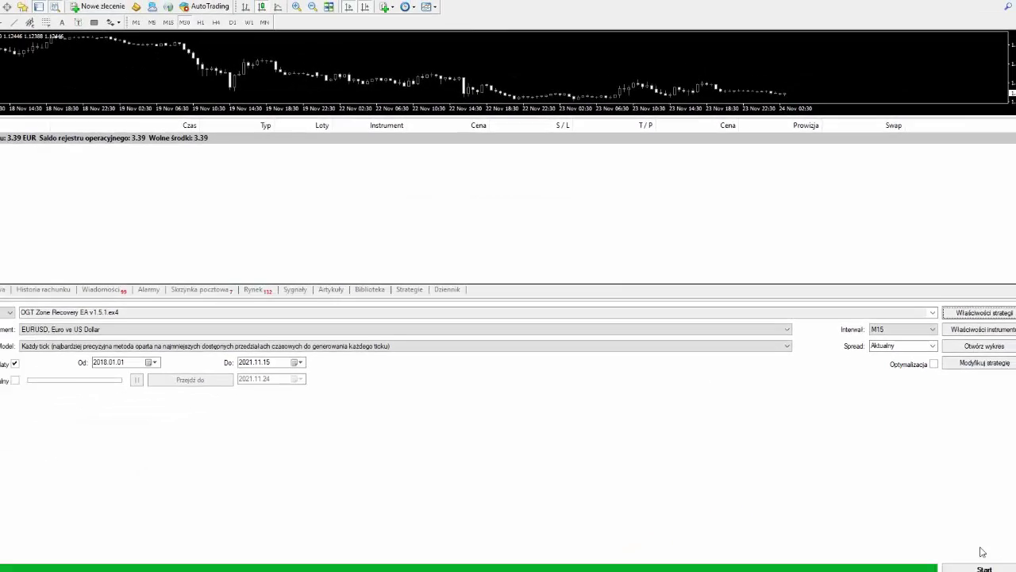
pyautogui.click(985, 567)
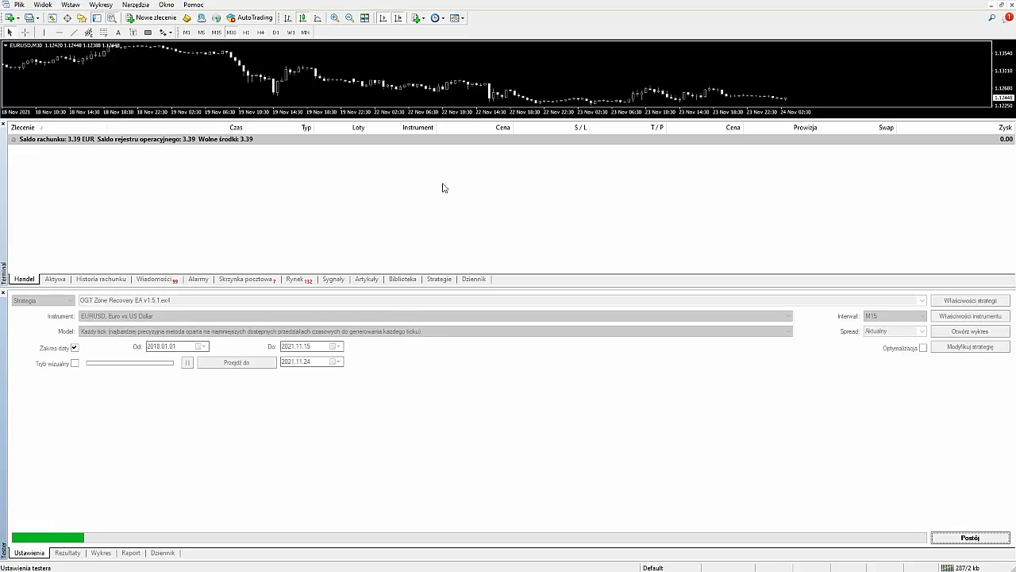
# - Enlarge the price chart, and examine the balance graph and report of the backtest with the 350 USD deposit
pyautogui.moveTo(466, 118); pyautogui.dragTo(477, 214)
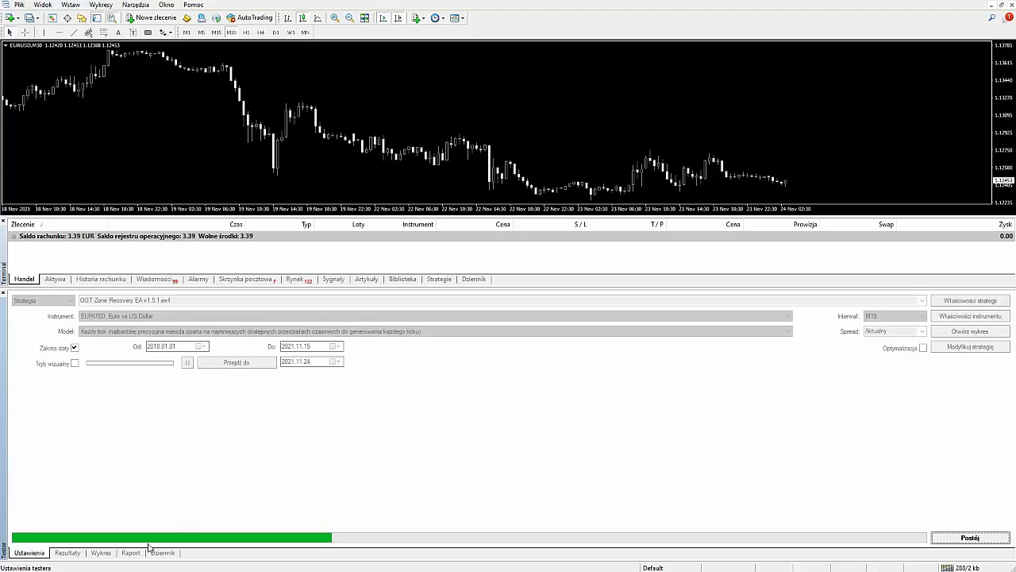
pyautogui.click(101, 552)
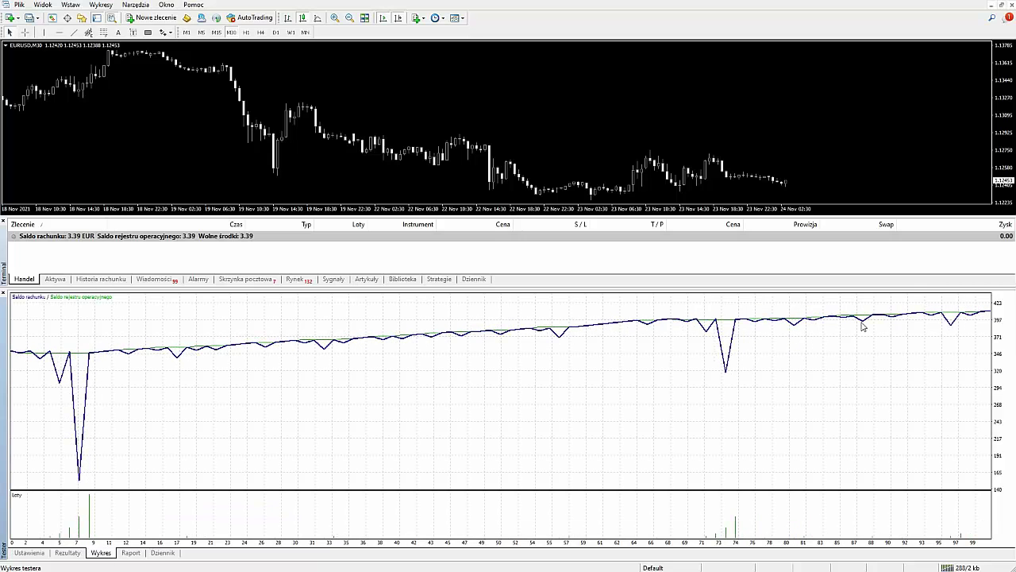
pyautogui.click(35, 554)
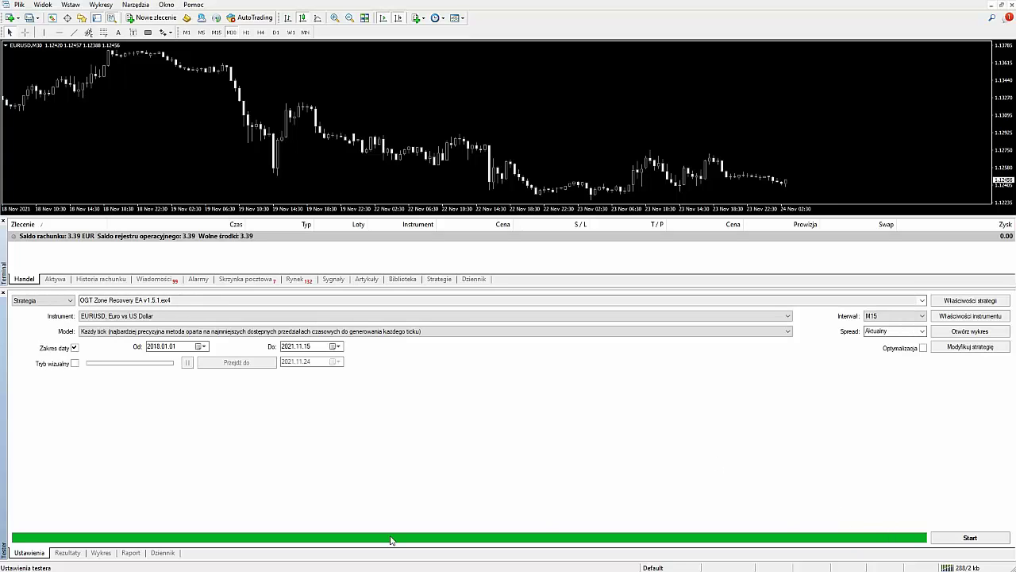
pyautogui.click(130, 552)
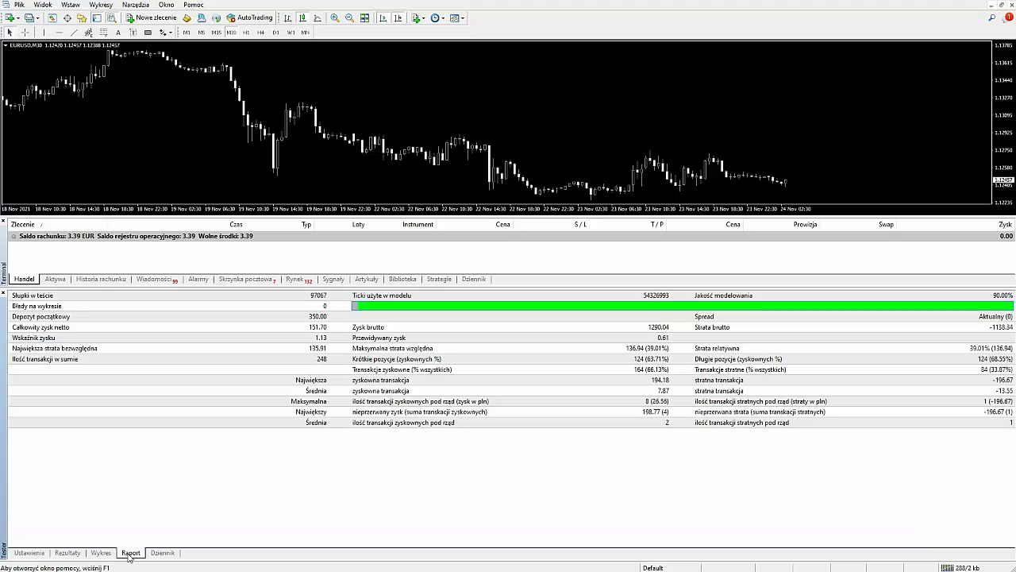
pyautogui.click(85, 548)
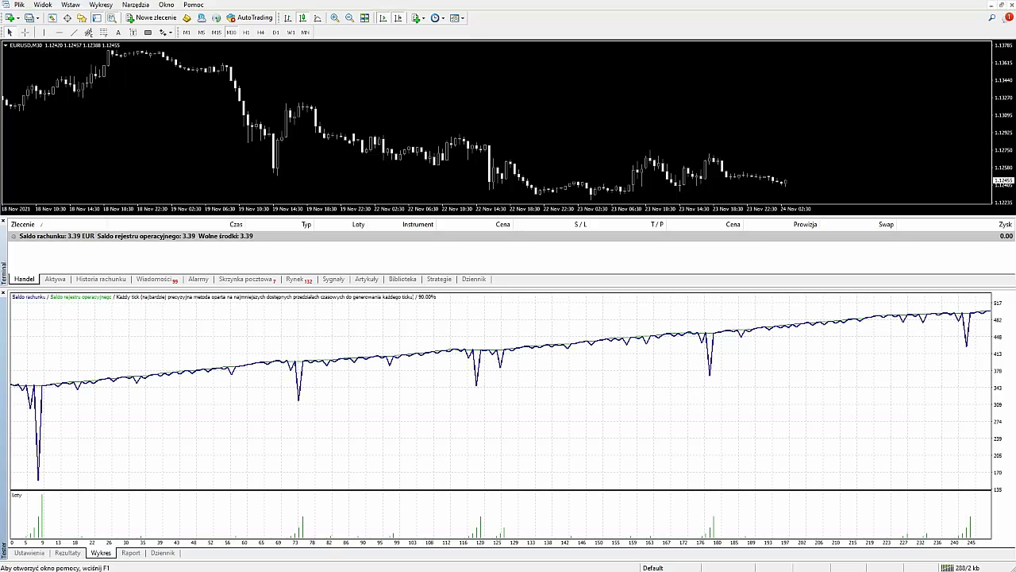
pyautogui.click(130, 553)
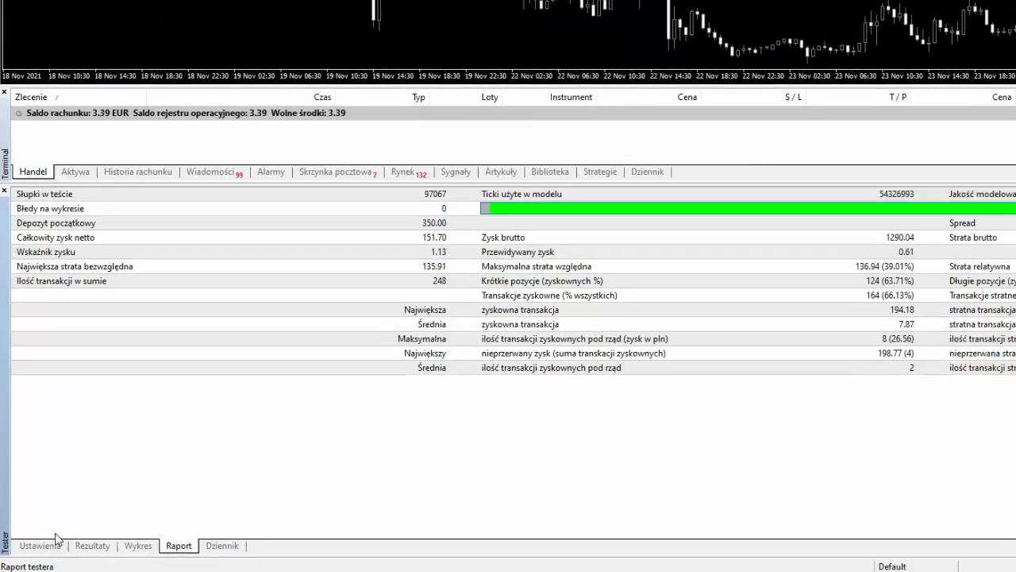
# - Set the strategy's initial deposit to 200 USD and run the EURUSD M15 backtest again
pyautogui.click(48, 539)
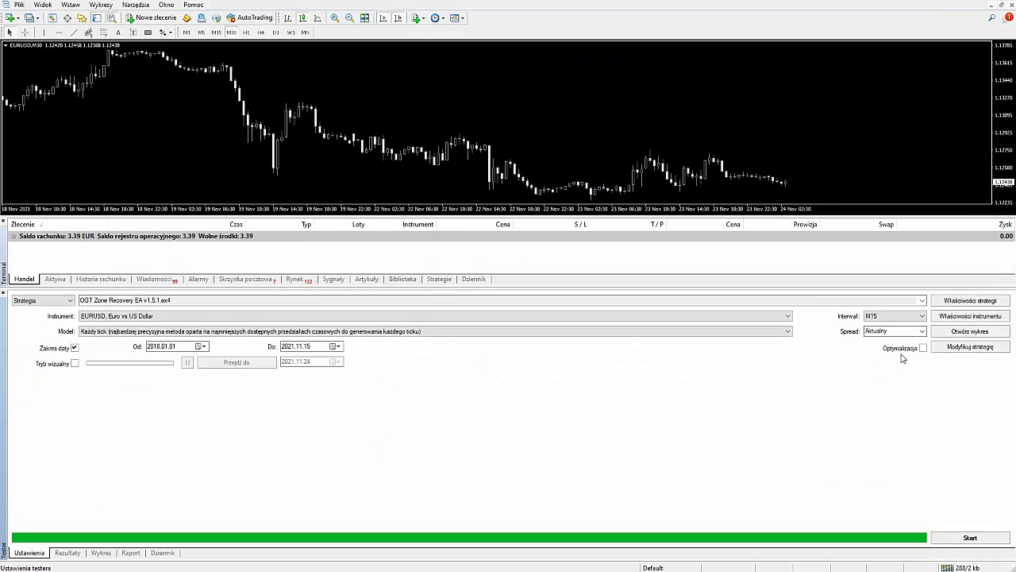
pyautogui.click(945, 300)
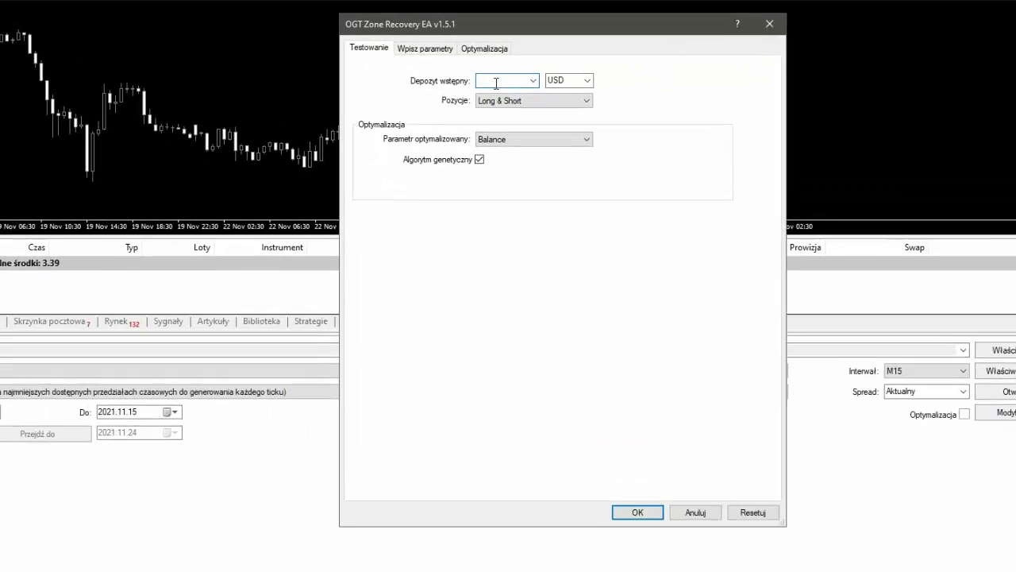
pyautogui.write('200')
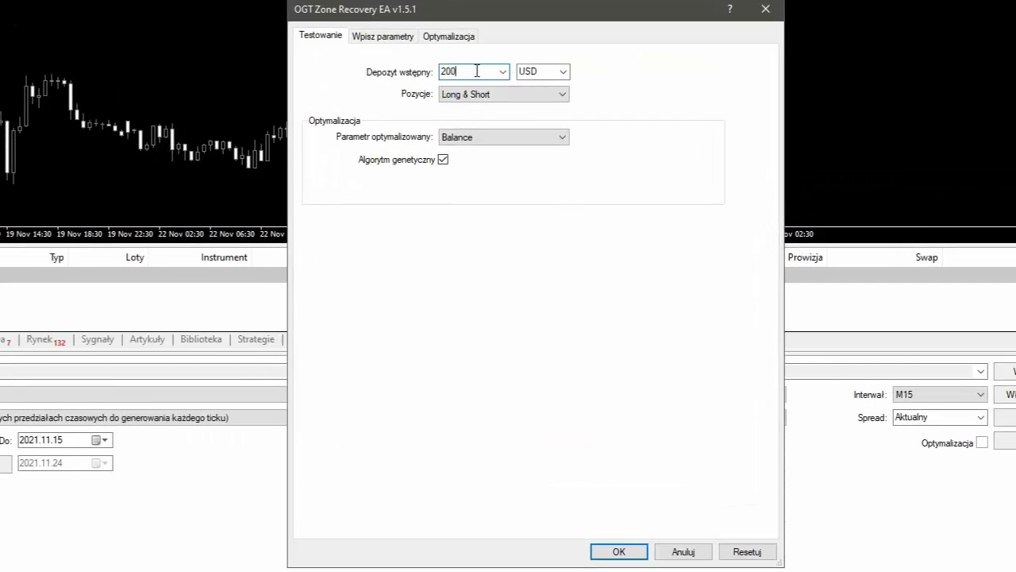
pyautogui.click(596, 549)
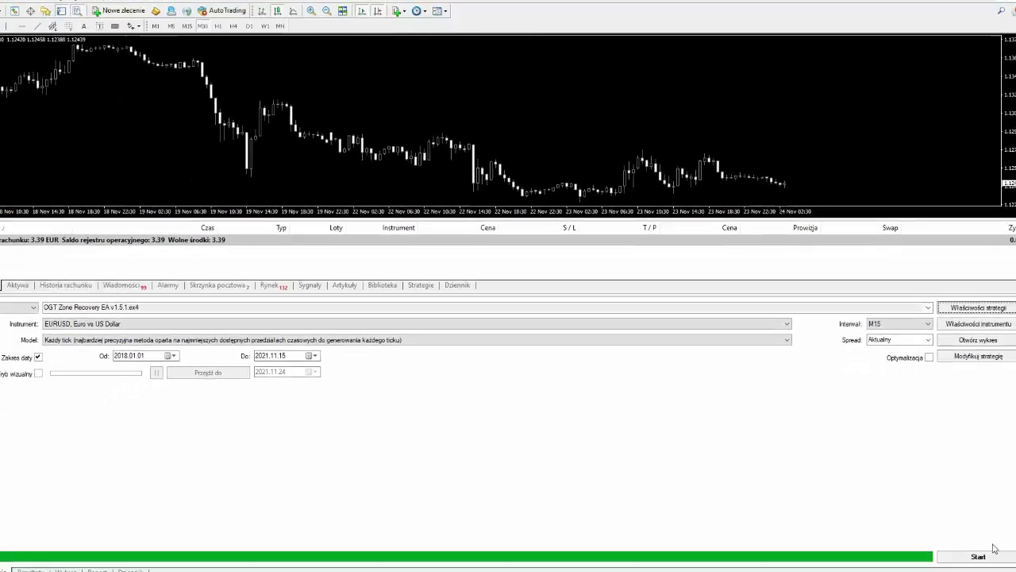
pyautogui.click(973, 537)
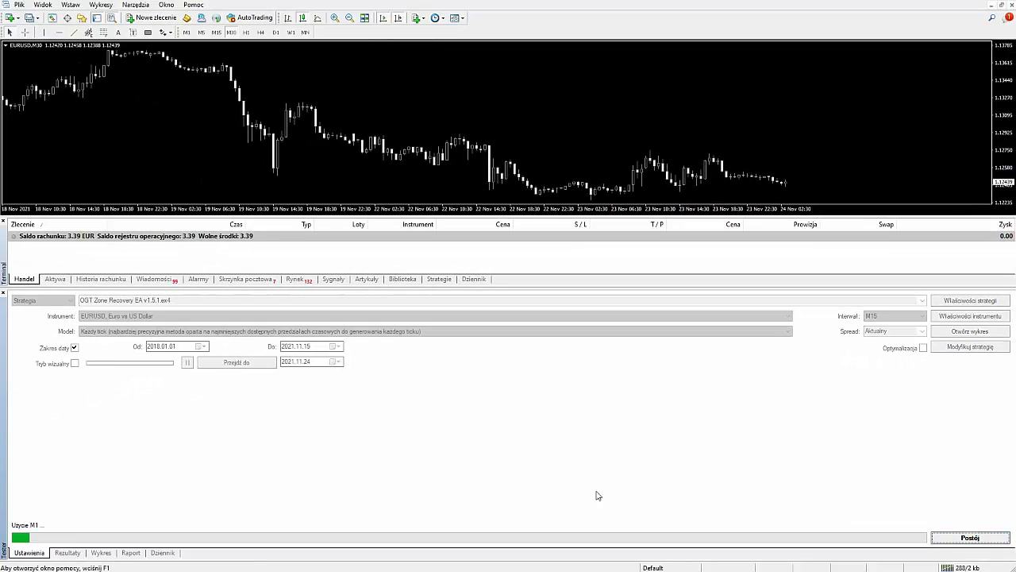
# - Examine the balance graph of the backtest with the 200 USD deposit, and return to the tester settings
pyautogui.click(99, 552)
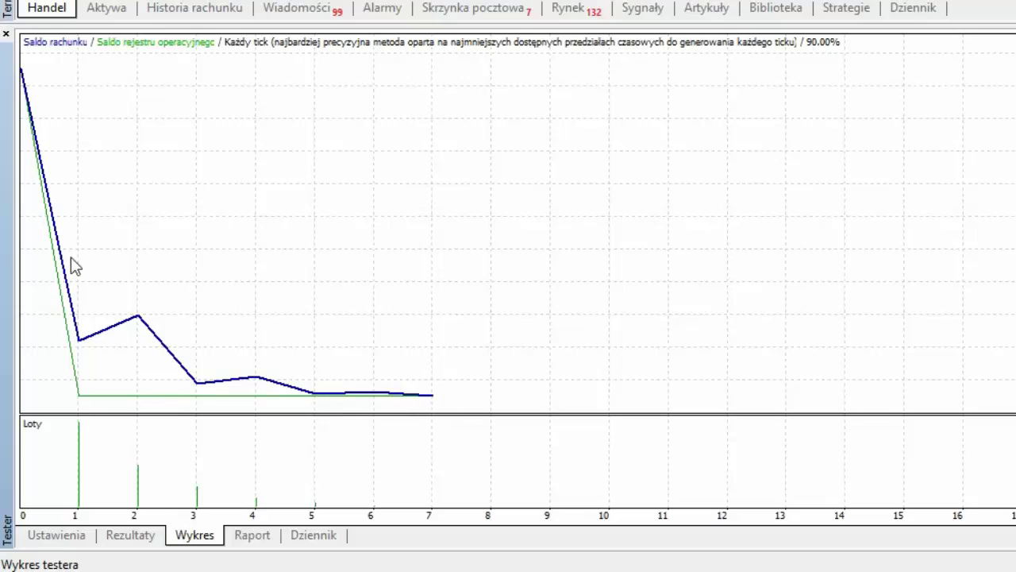
pyautogui.moveTo(391, 400)
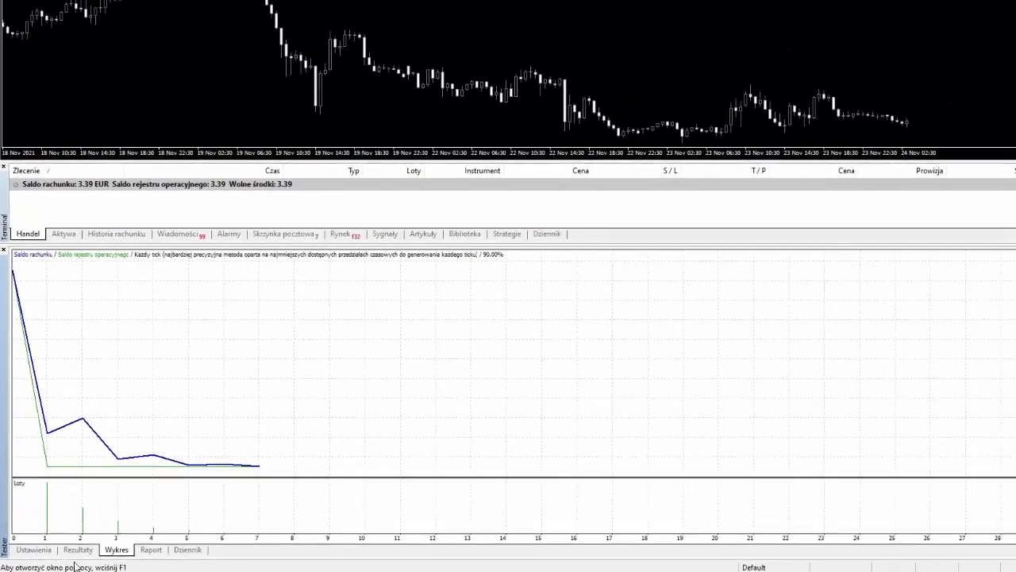
pyautogui.click(107, 535)
pyautogui.click(27, 553)
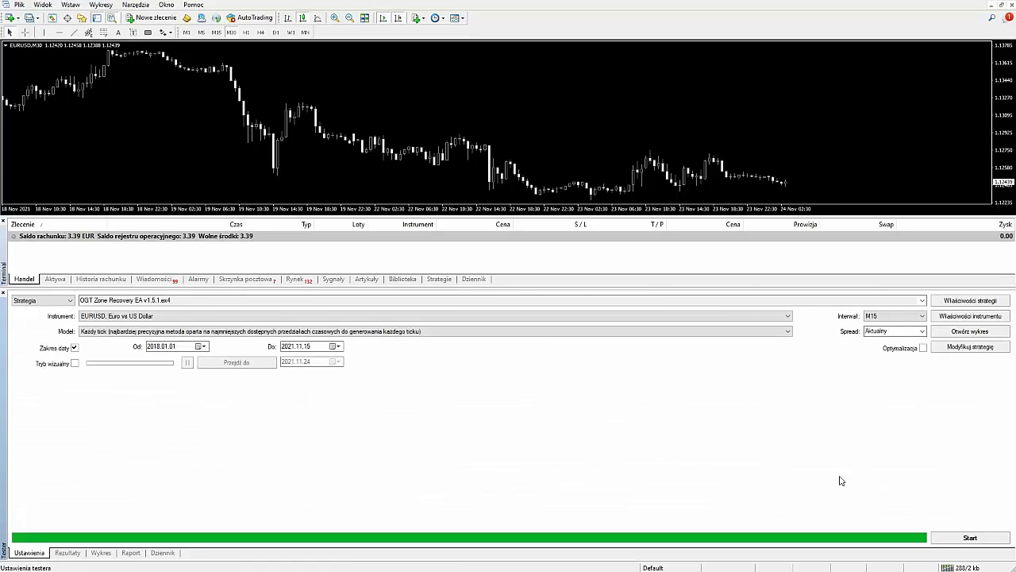